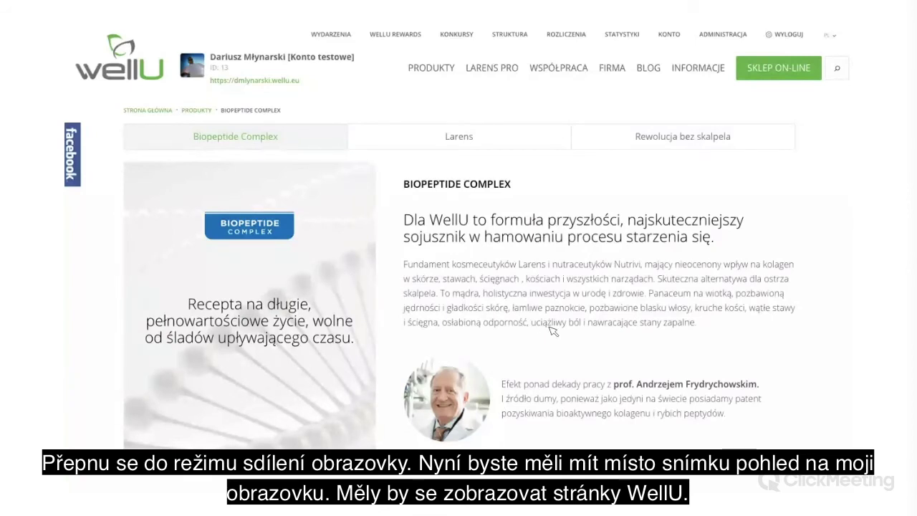
scroll(553, 330, down, 3)
scroll(553, 329, up, 3)
scroll(553, 329, down, 1)
scroll(553, 330, up, 2)
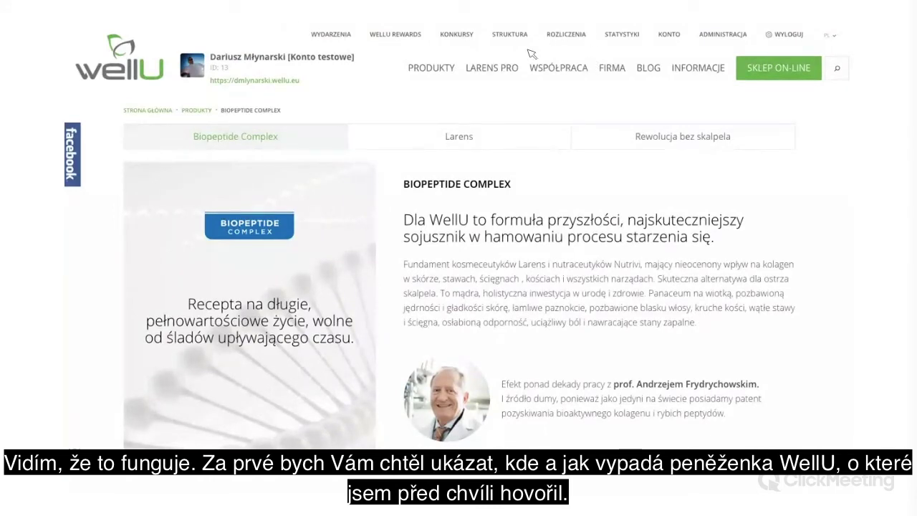
Open the WellU wallet page (Portfel WellU) from the settlements section and bring its transaction list into view.
click(562, 36)
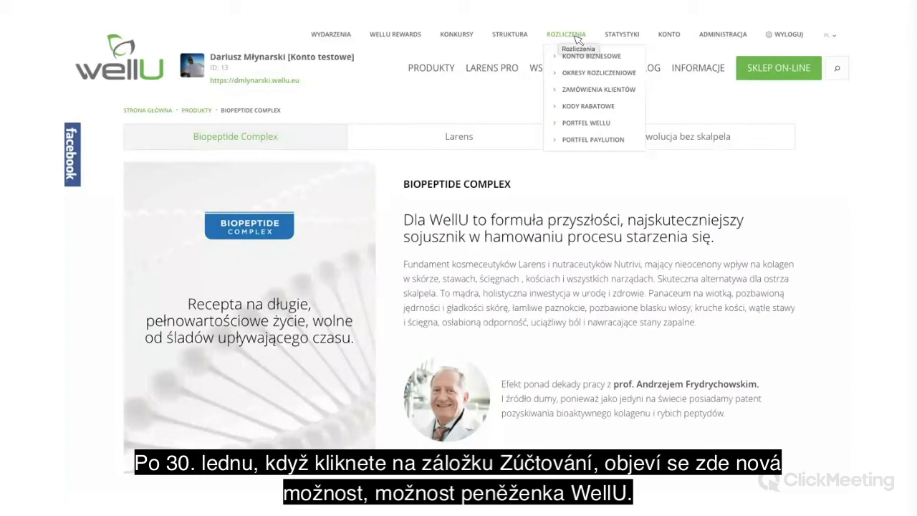
click(630, 130)
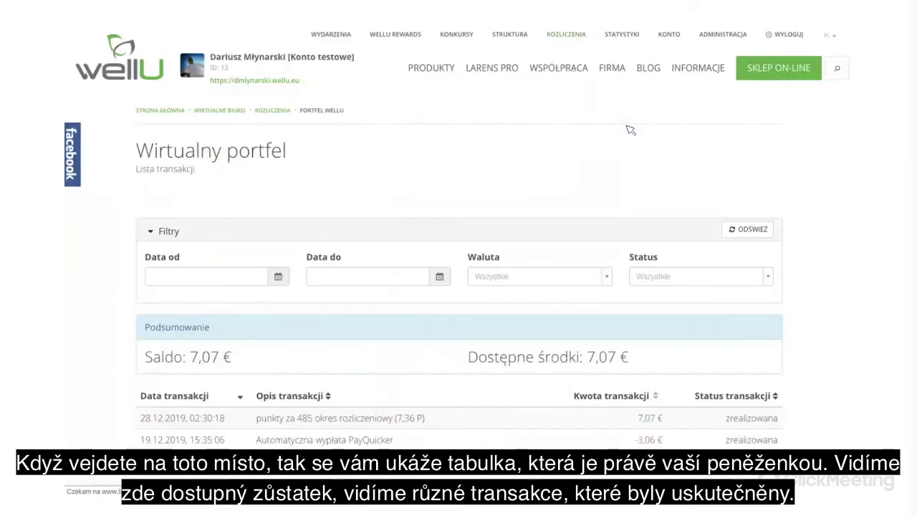
scroll(631, 130, down, 3)
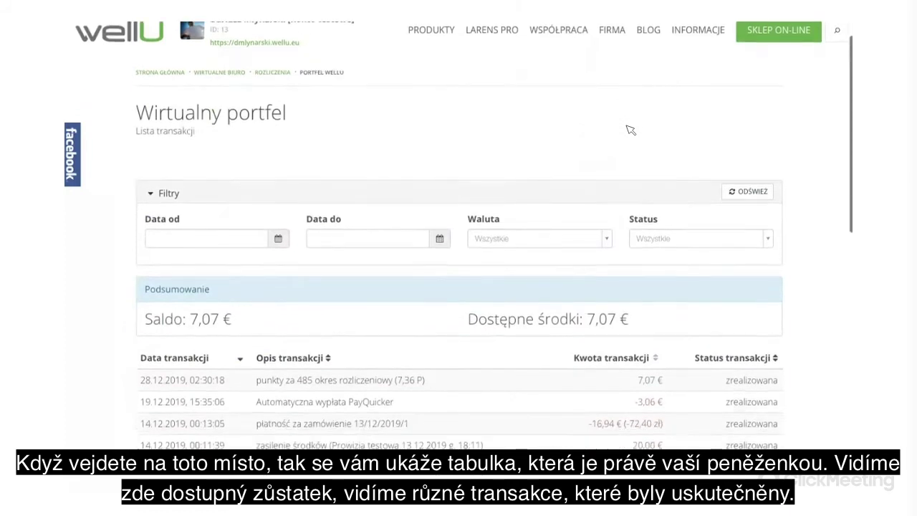
scroll(630, 130, down, 1)
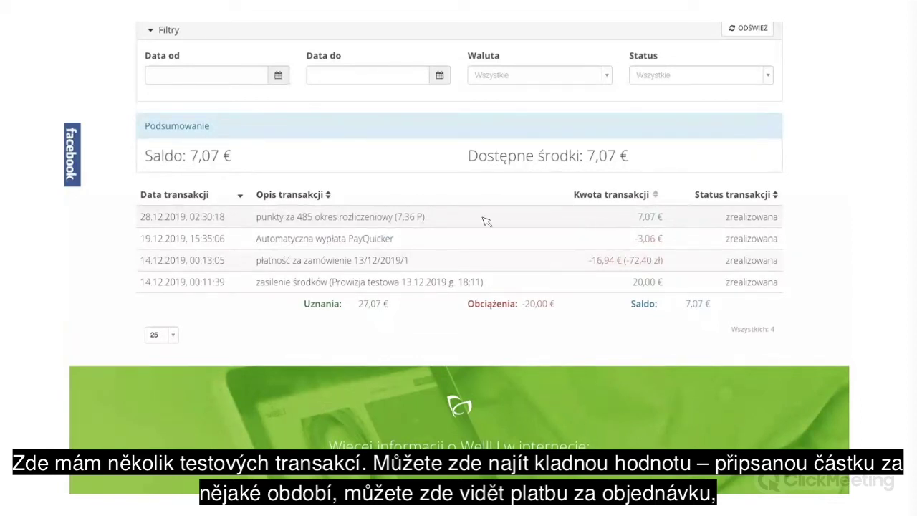
Examine the wallet's transaction descriptions, including the settlement-period points and the order payment, together with the balance summary.
double_click(305, 217)
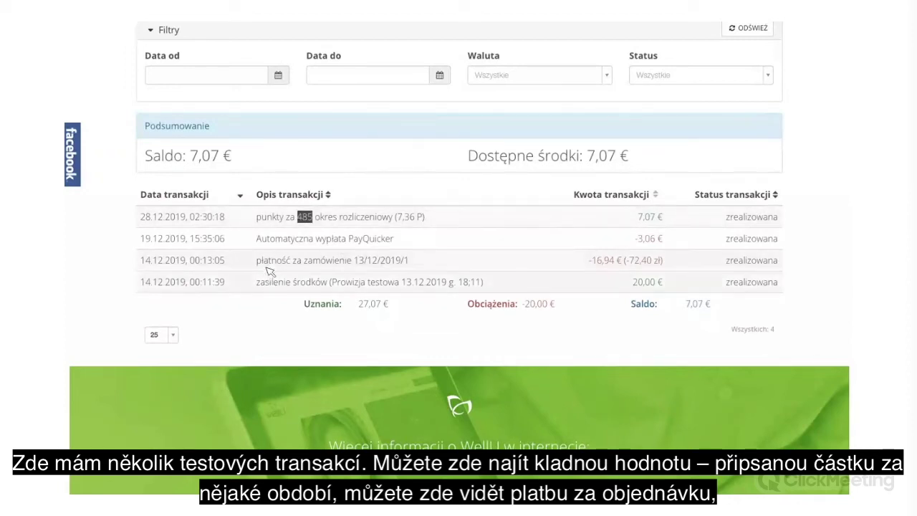
drag(257, 261, 435, 258)
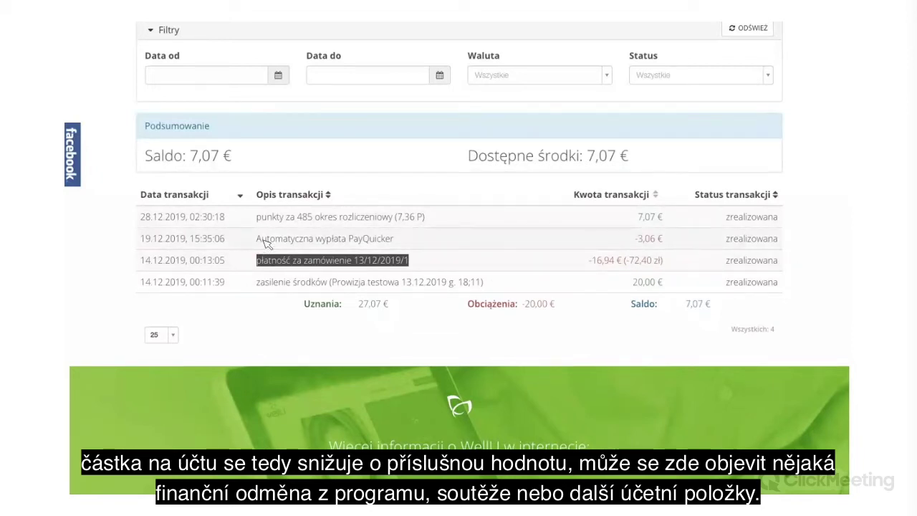
click(481, 245)
scroll(482, 244, up, 1)
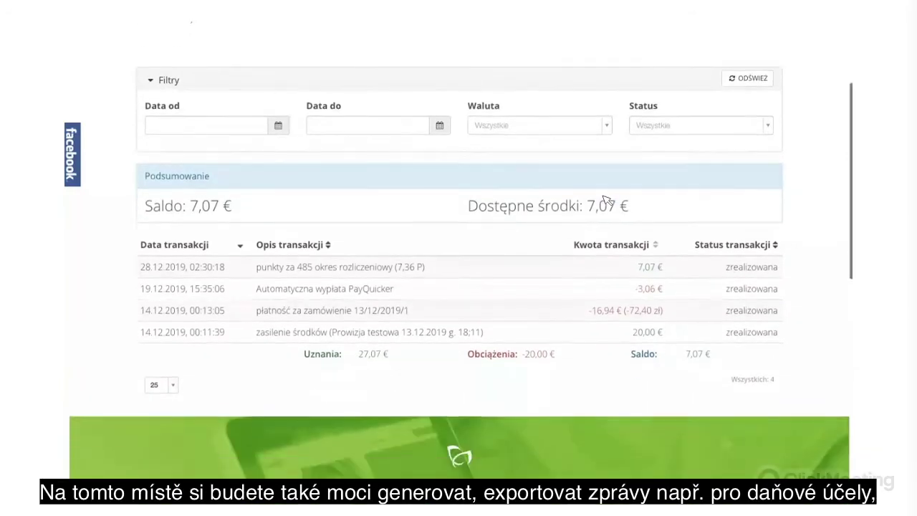
scroll(606, 200, down, 1)
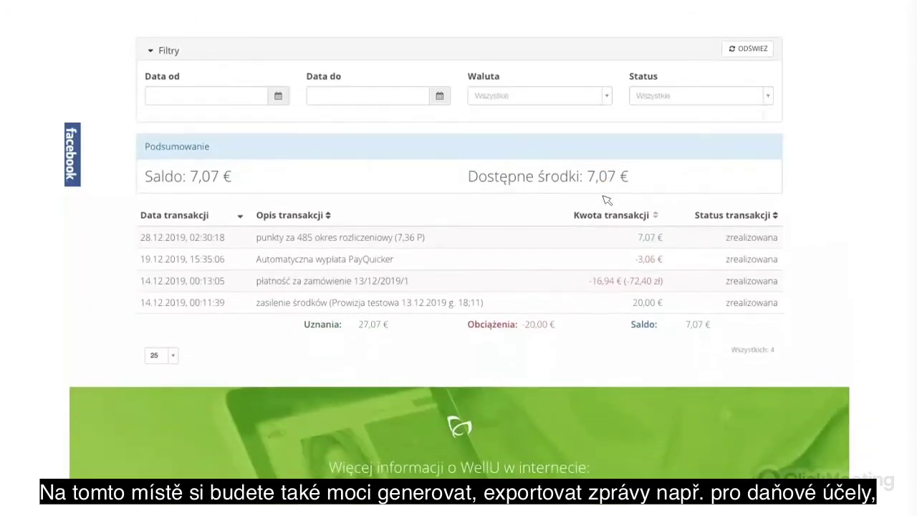
scroll(606, 199, up, 3)
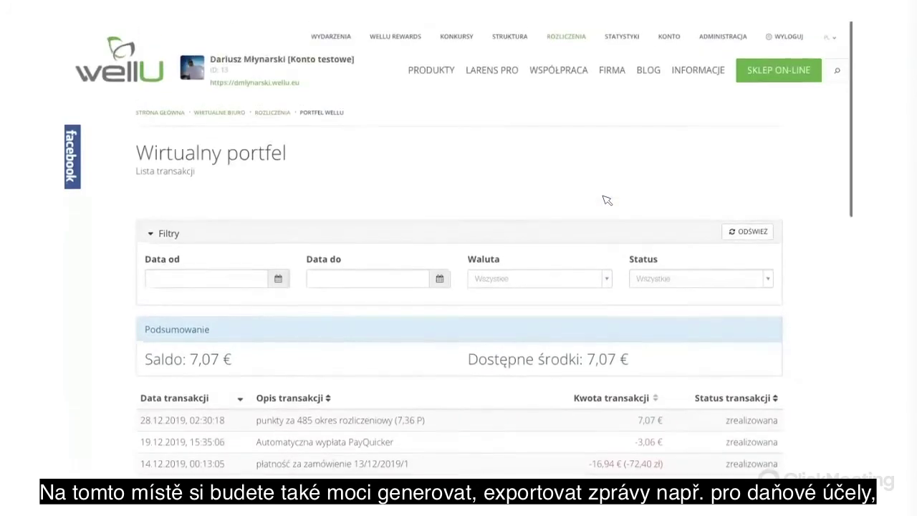
scroll(512, 340, down, 3)
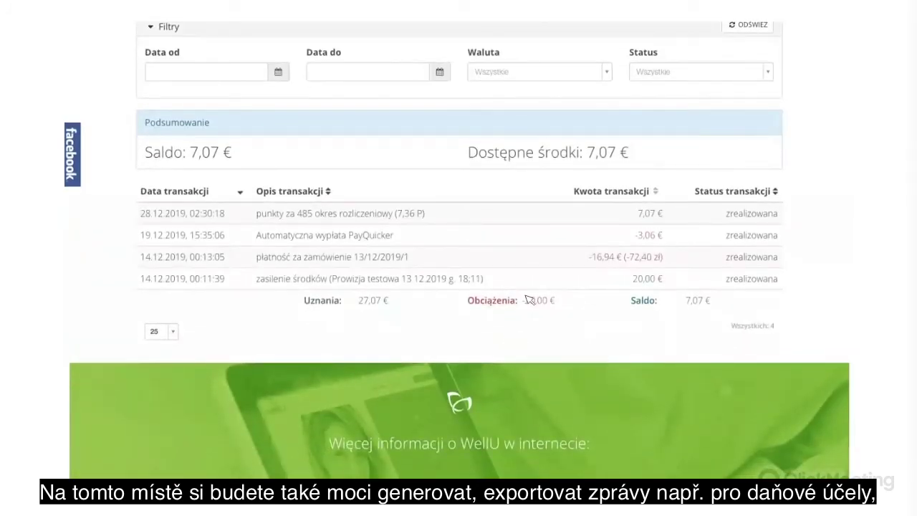
Inspect the wallet's status and currency filters without choosing any option.
click(663, 72)
click(522, 73)
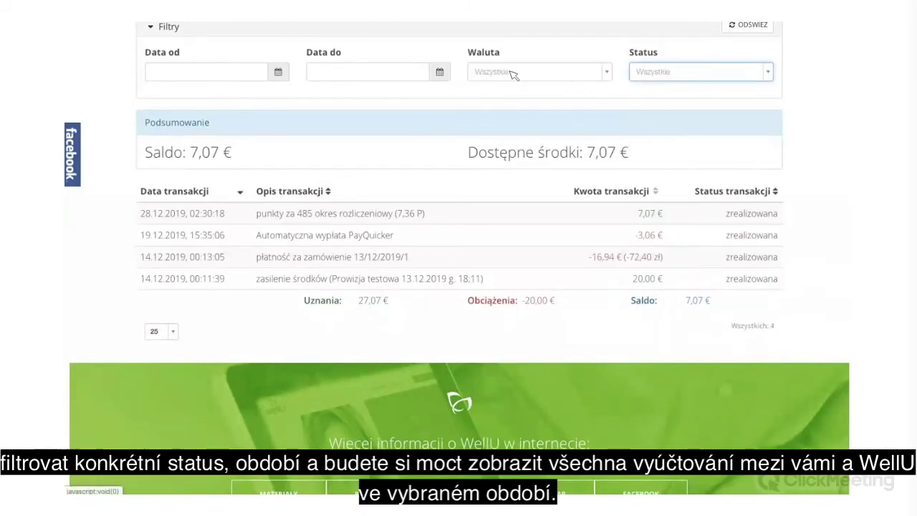
click(512, 74)
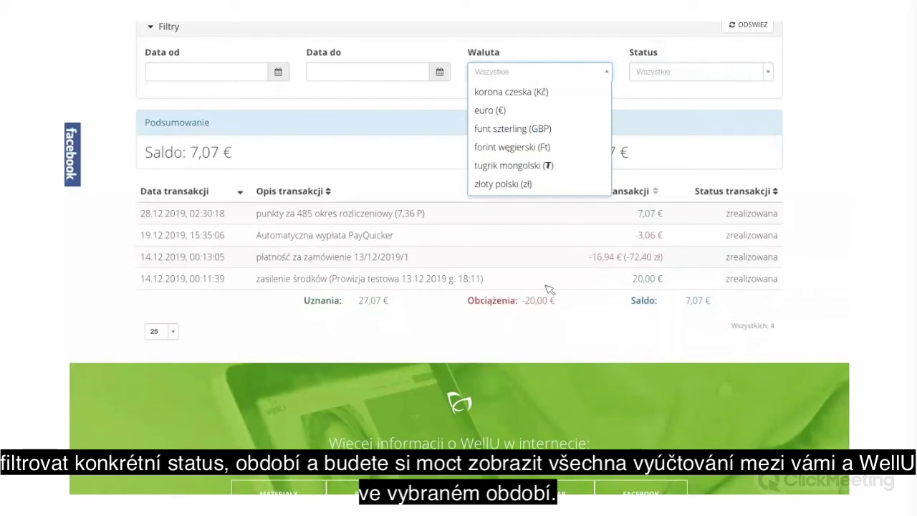
click(620, 332)
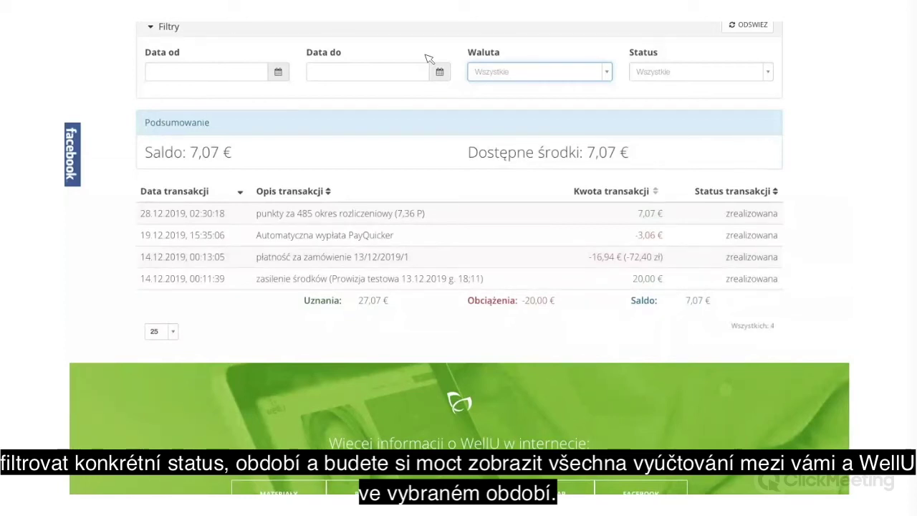
scroll(459, 220, up, 3)
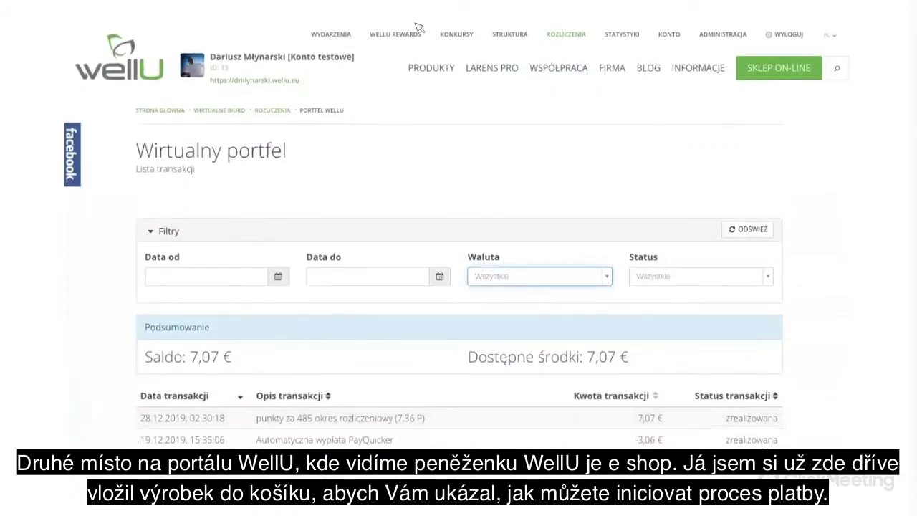
Switch to the online shop page and proceed from the cart to the order details, confirming the order without buying rewards.
key(ctrl+Tab)
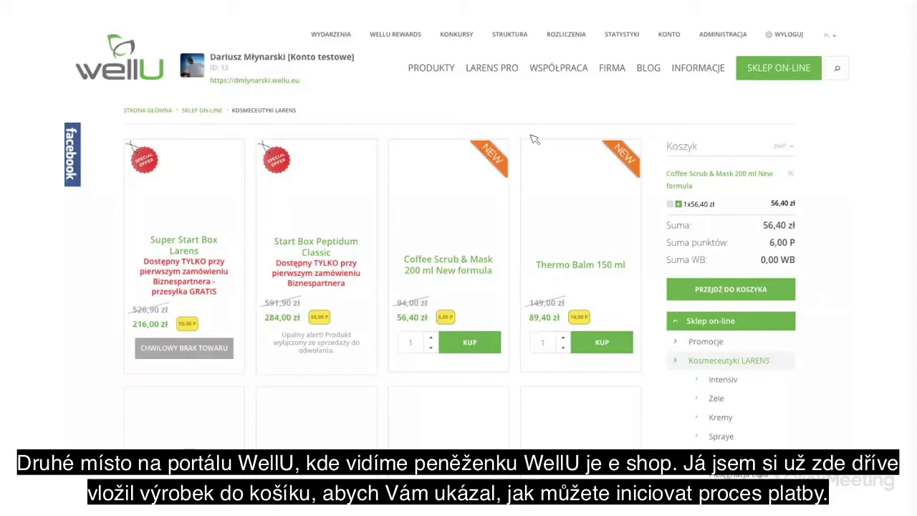
click(728, 289)
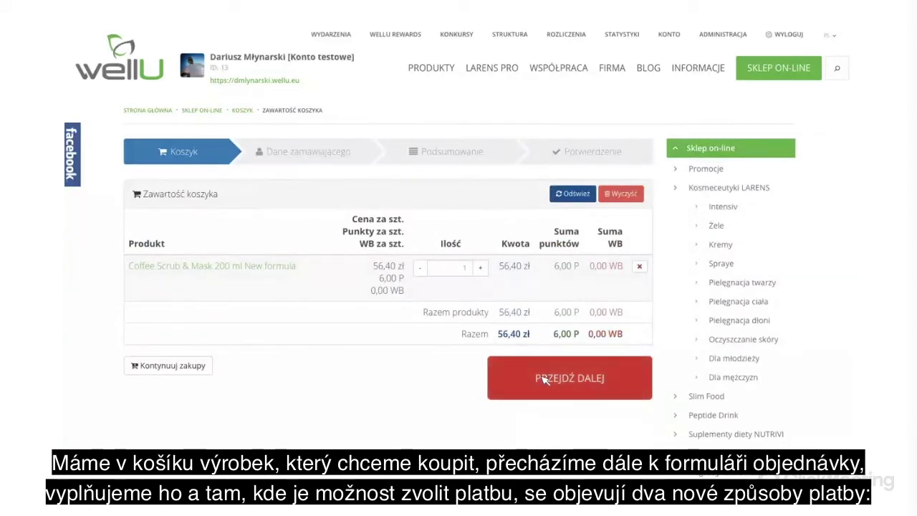
click(562, 380)
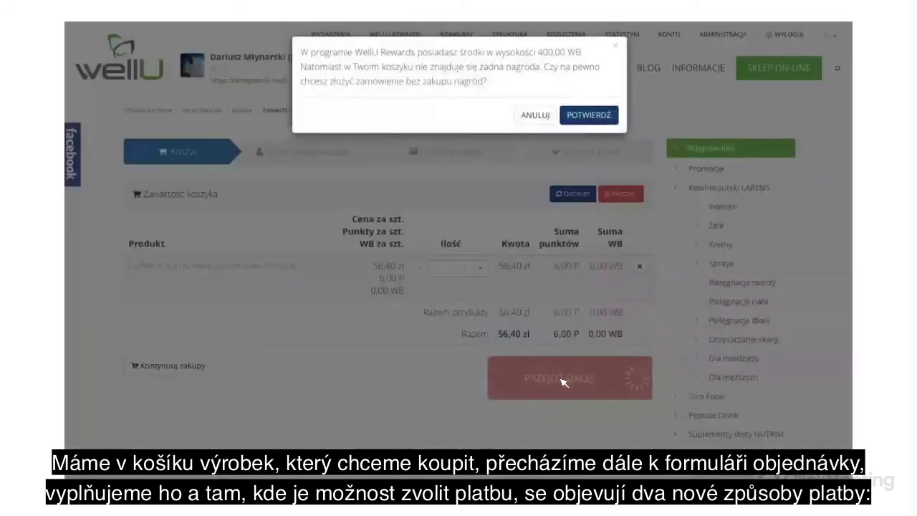
click(584, 115)
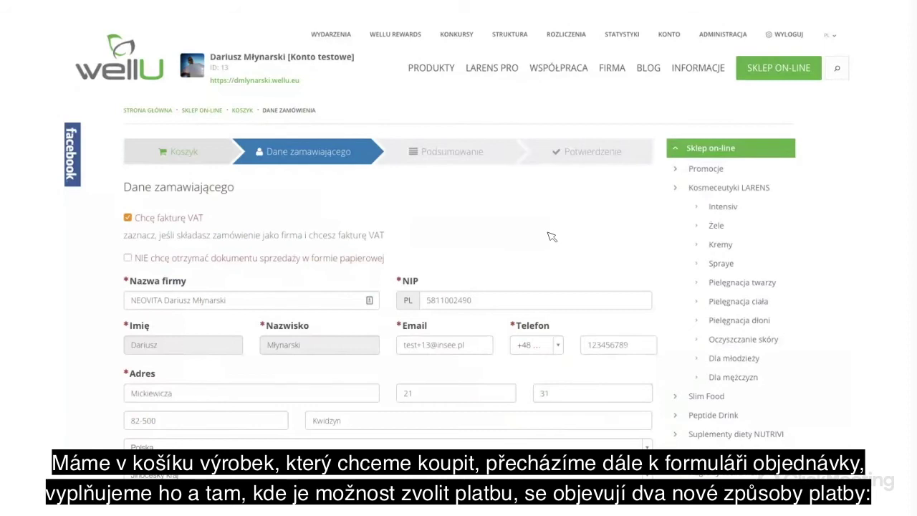
Select Internal Wallet as the payment method in the order form.
scroll(551, 236, down, 5)
scroll(552, 237, down, 6)
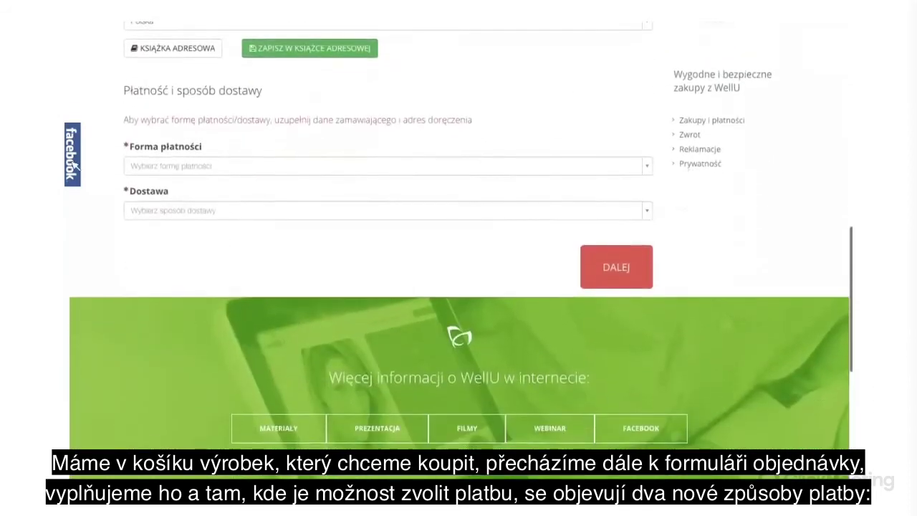
click(265, 169)
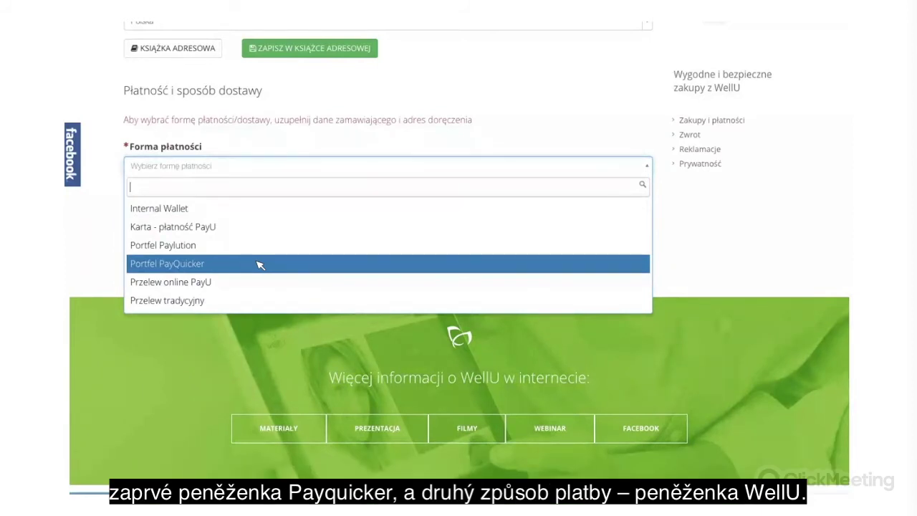
click(241, 213)
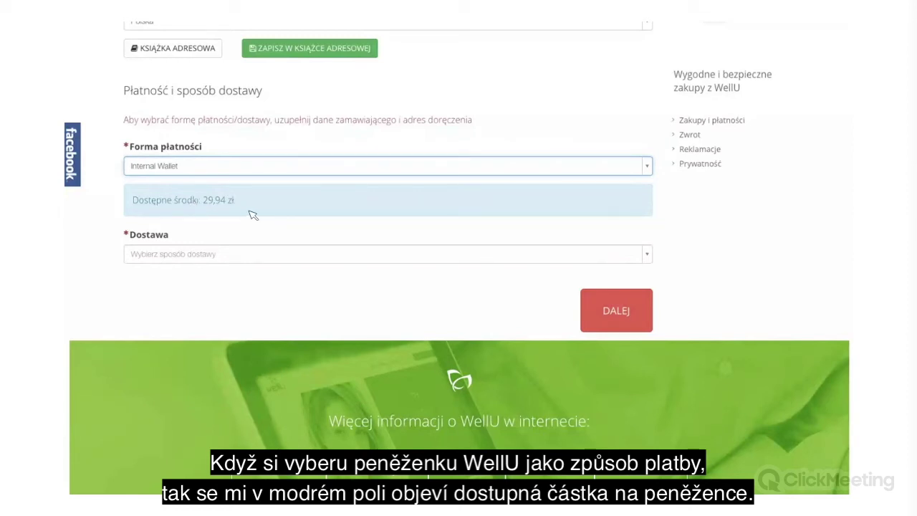
Try to submit the order form without a delivery method, and check its payment and delivery section.
click(618, 316)
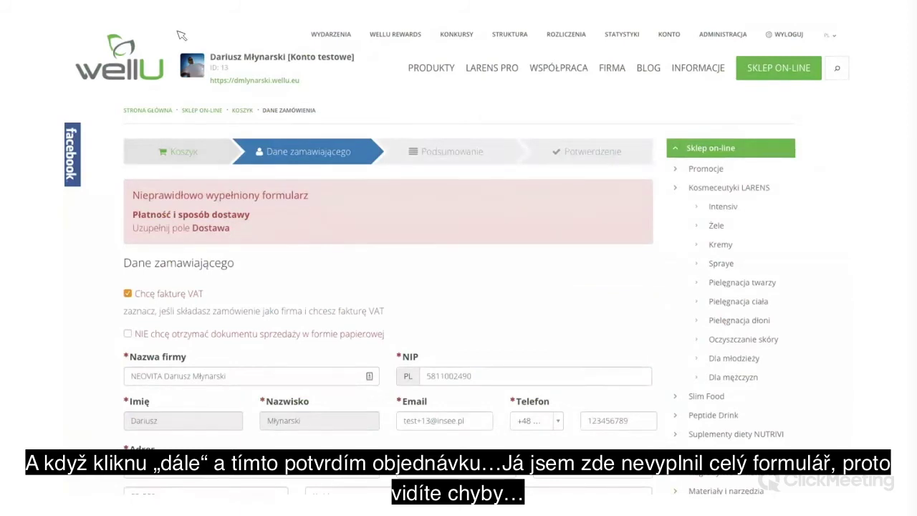
scroll(475, 298, down, 10)
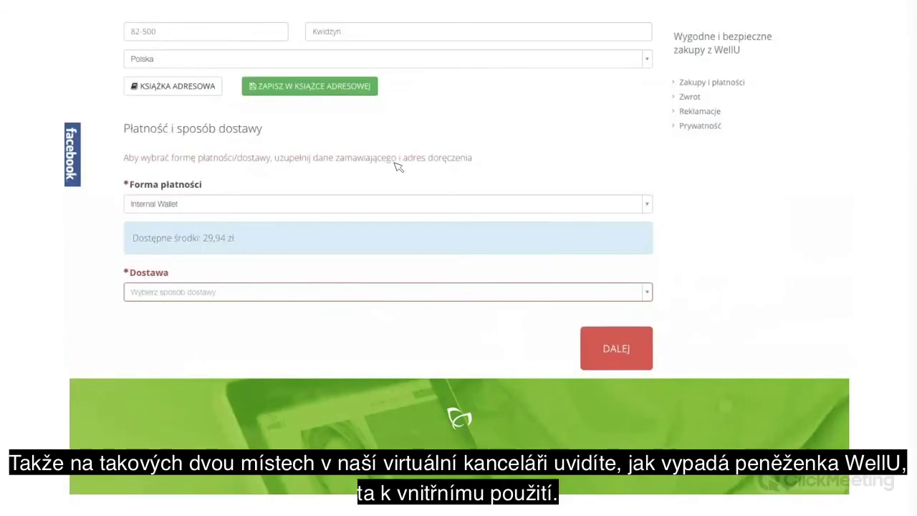
scroll(569, 170, up, 10)
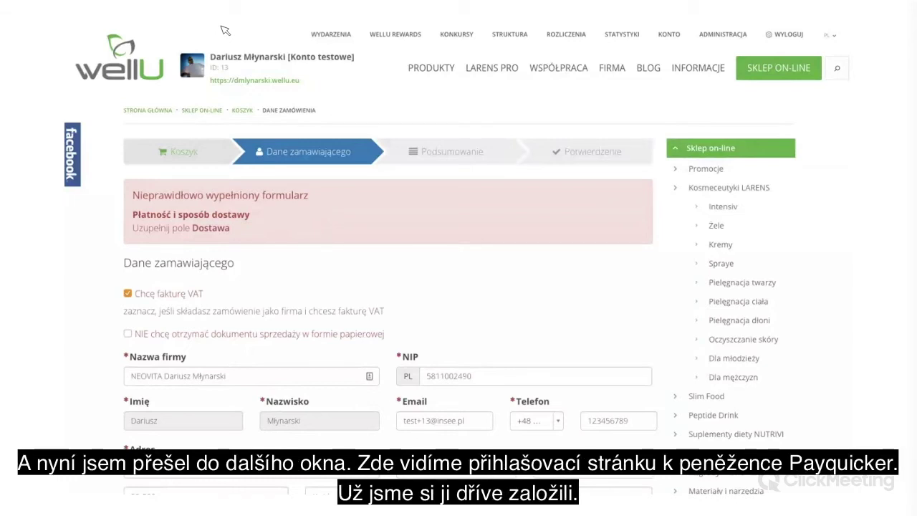
Switch to the PayQuicker wallet's login page, sign in with the prefilled credentials and look over the account summary.
key(alt+Tab)
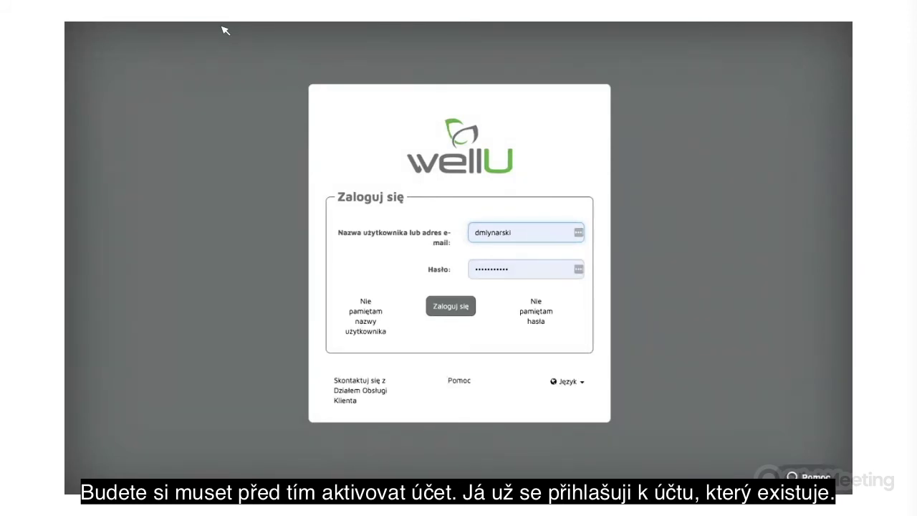
click(451, 308)
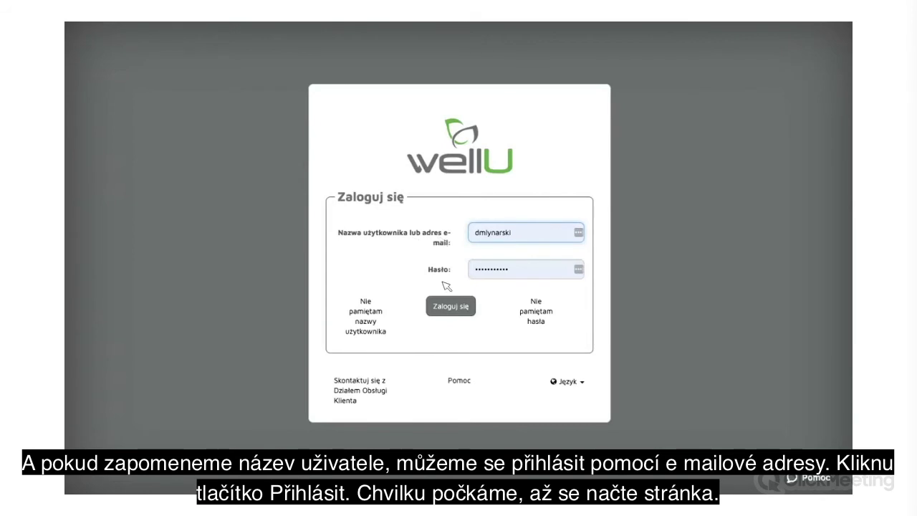
click(448, 306)
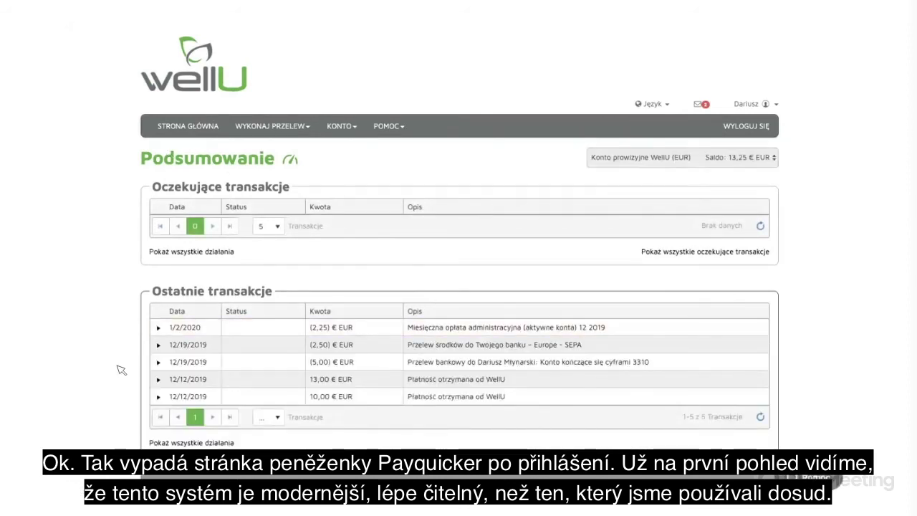
scroll(122, 369, down, 3)
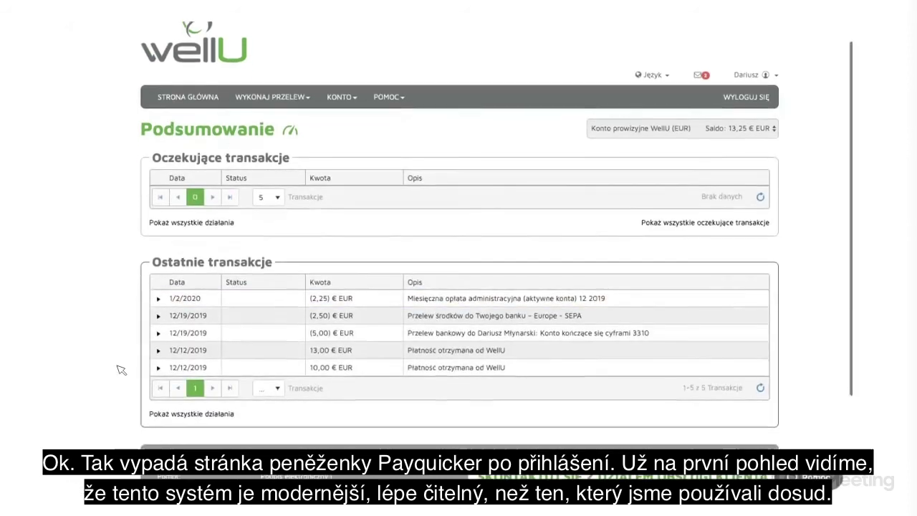
scroll(121, 369, up, 5)
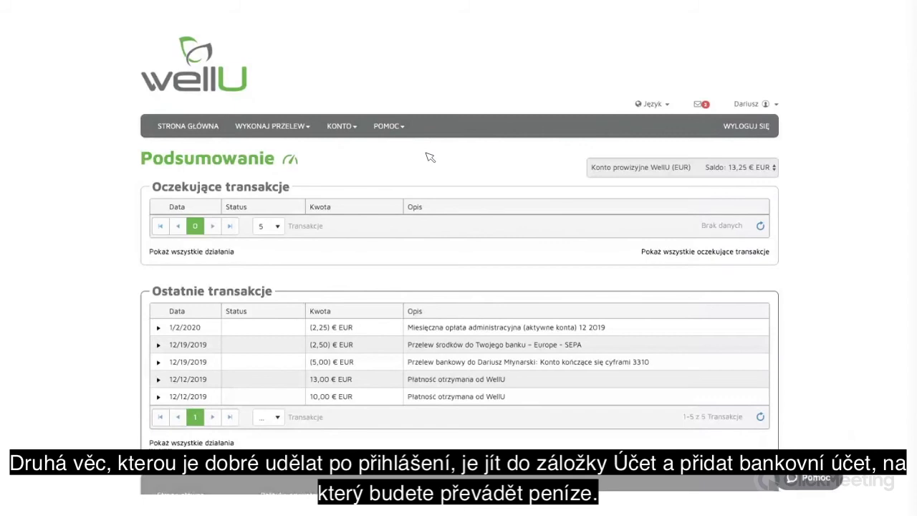
Open the form for adding a bank account (Dodaj konto bankowe) in the PayQuicker wallet.
click(389, 129)
click(341, 127)
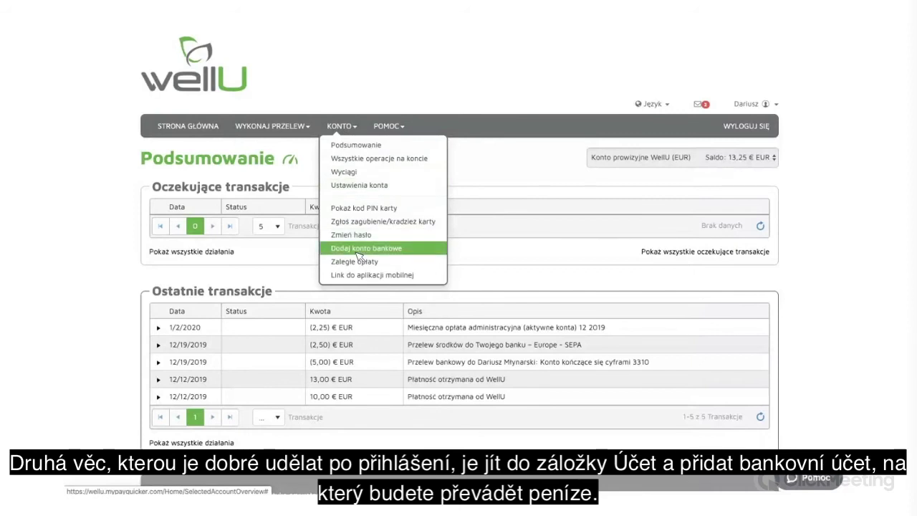
click(429, 250)
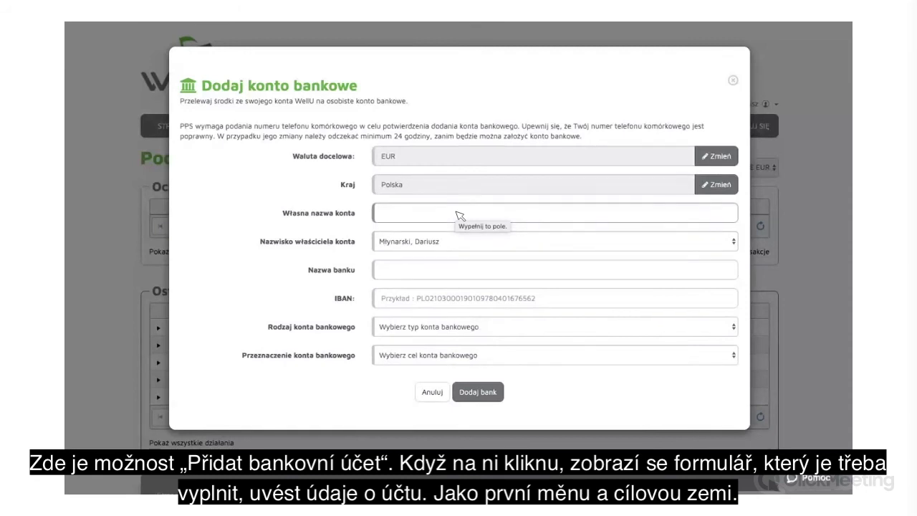
Review the account name, owner and account type fields of the bank account form, and close it without adding an account.
click(395, 215)
click(337, 225)
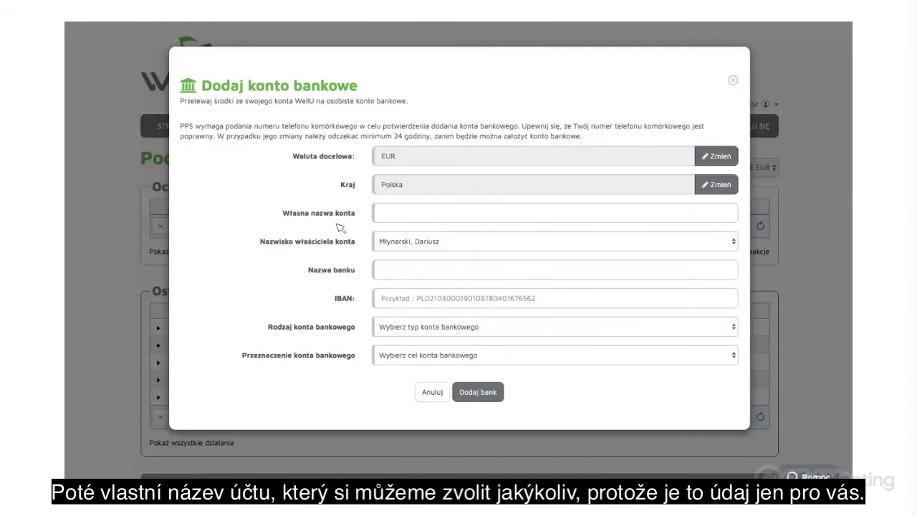
click(441, 243)
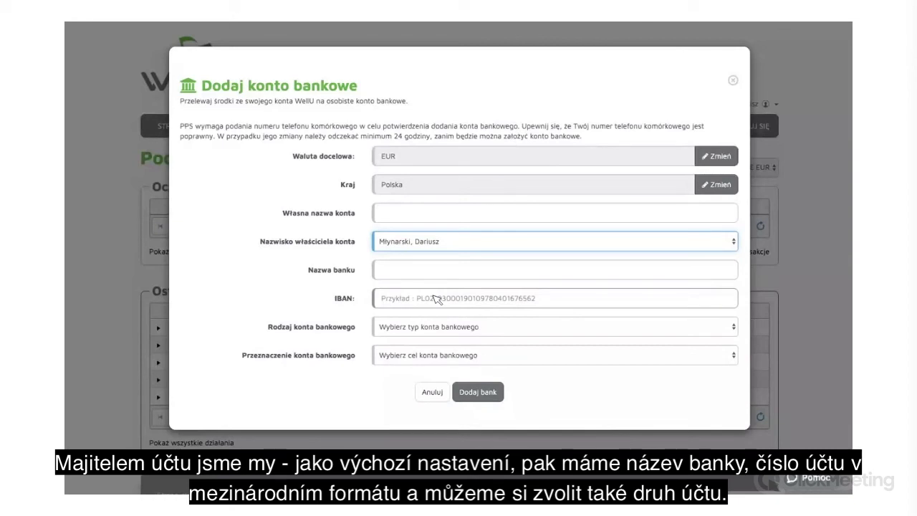
click(428, 328)
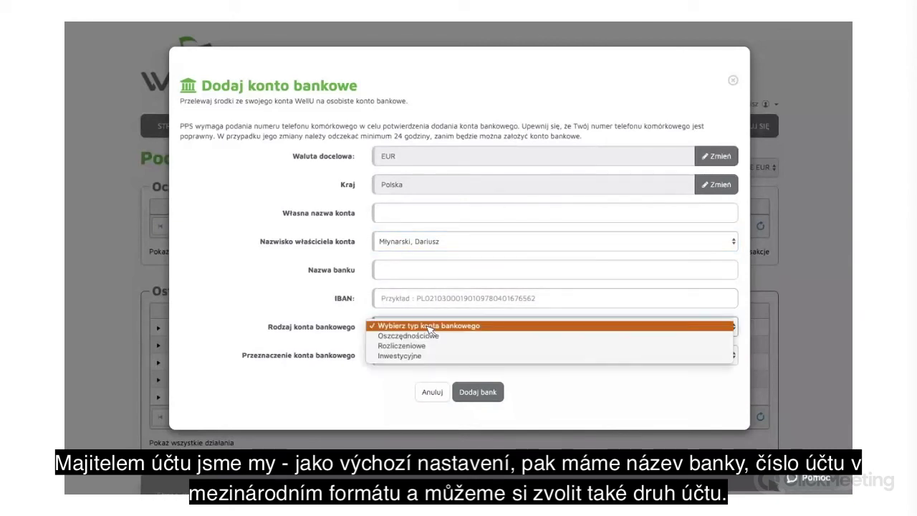
click(428, 325)
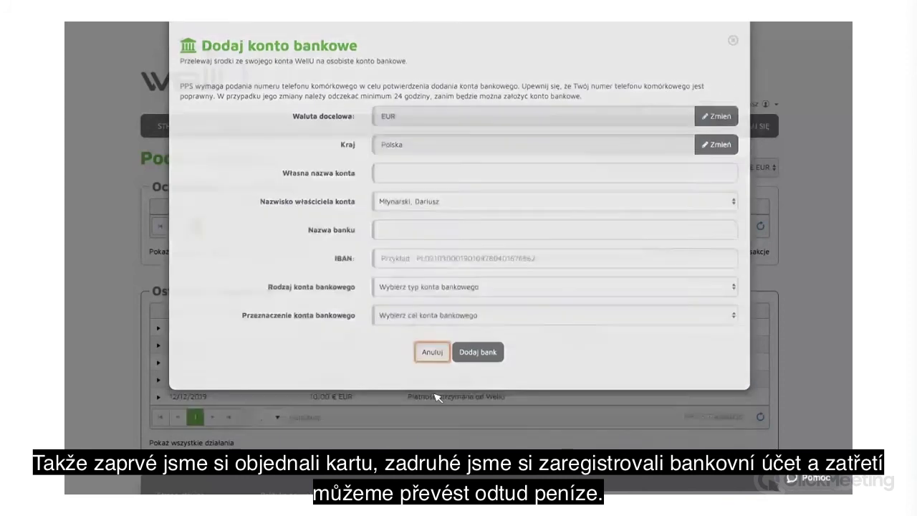
click(432, 392)
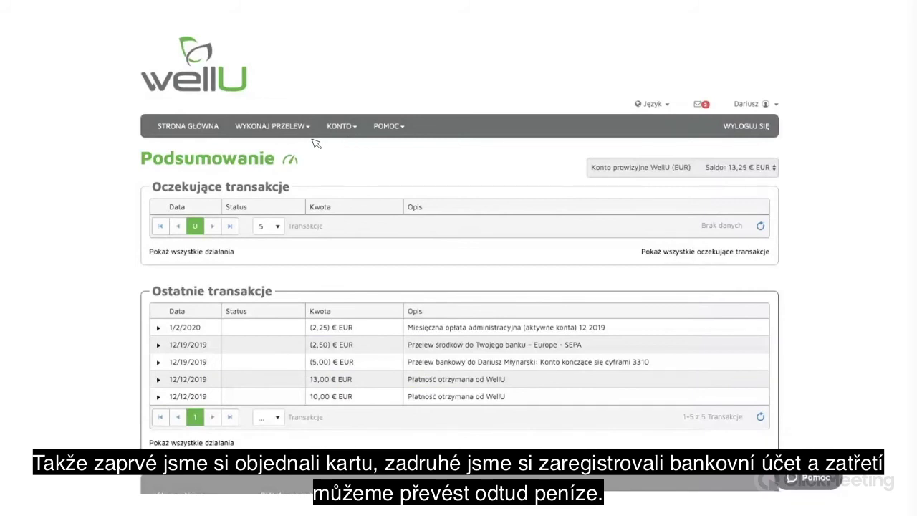
Open the instant payment form (Wyślij płatność natychmiastową) and check its recipient and amount fields.
click(282, 128)
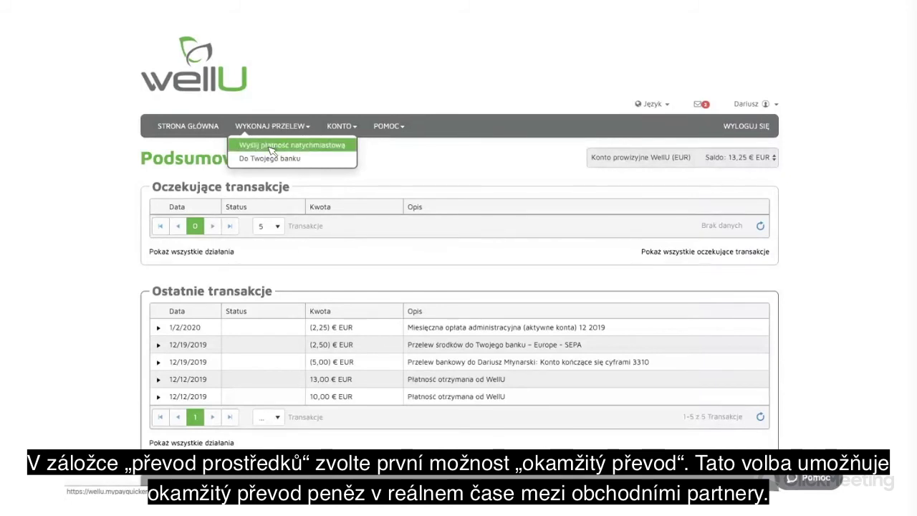
click(271, 150)
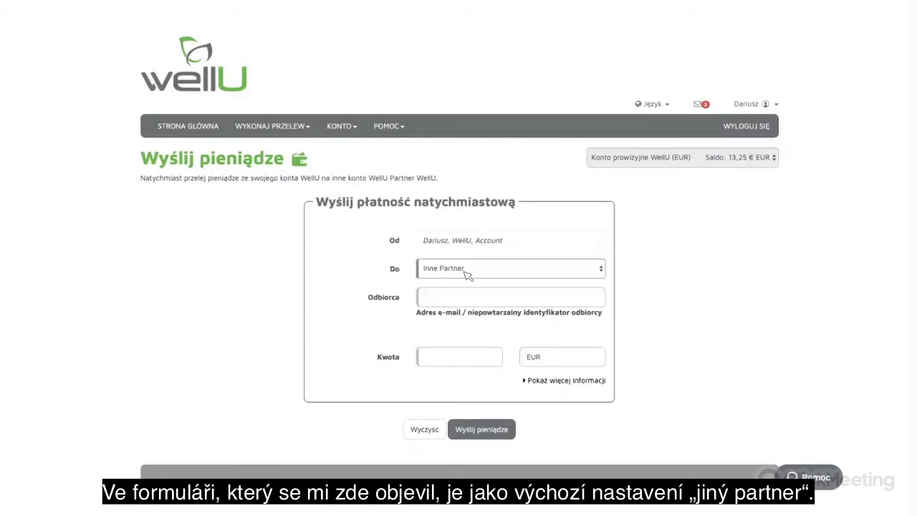
click(480, 293)
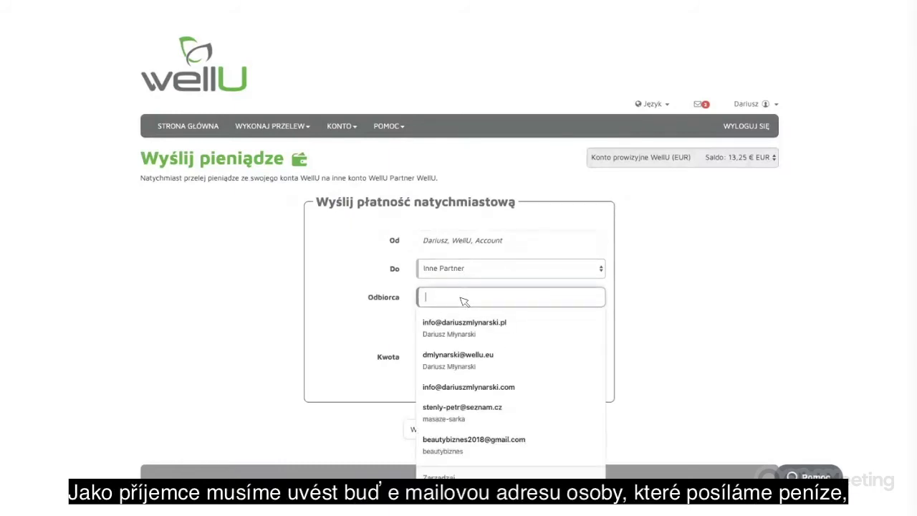
click(358, 320)
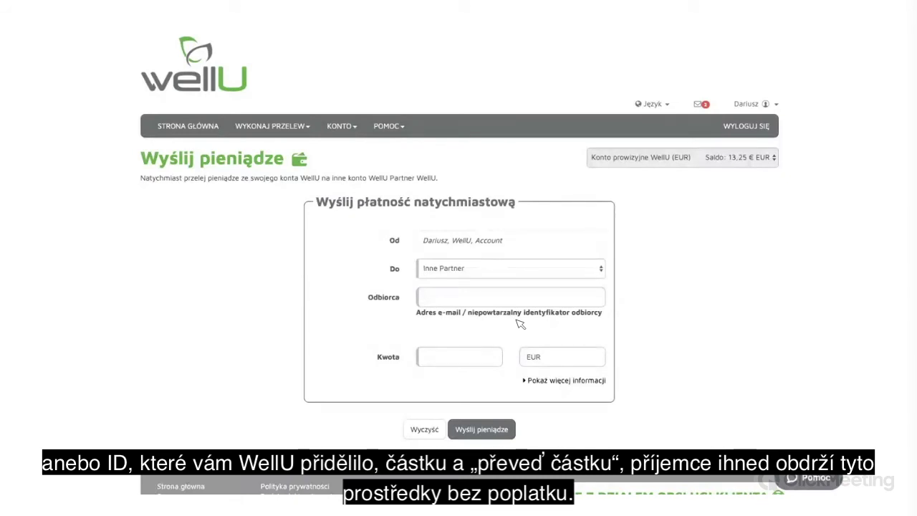
click(485, 354)
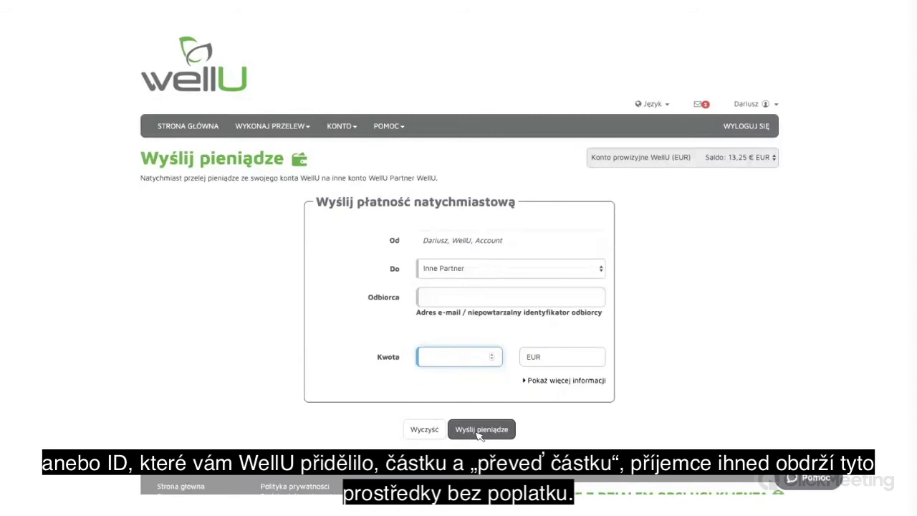
Open the bank transfer form (Do Twojego banku), check the destination account with Revolut BIZ EUR selected, and highlight the transfer time in the description.
click(272, 125)
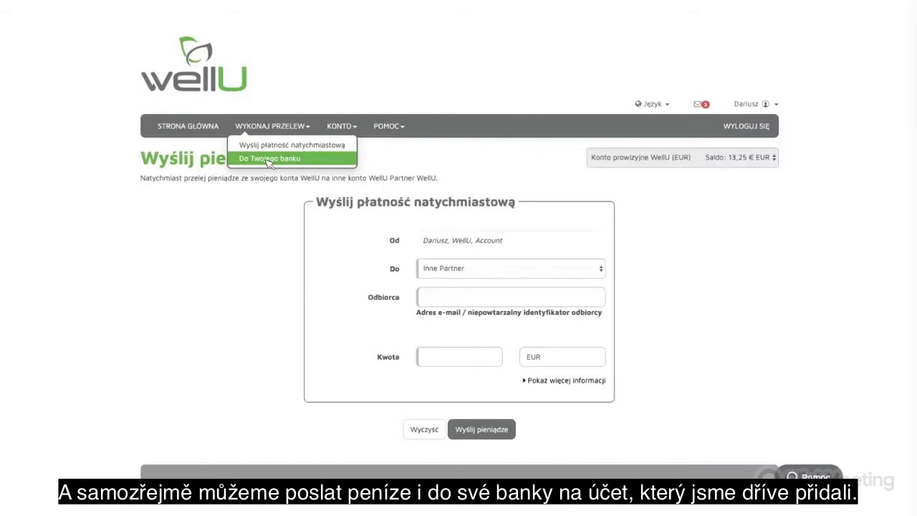
click(267, 159)
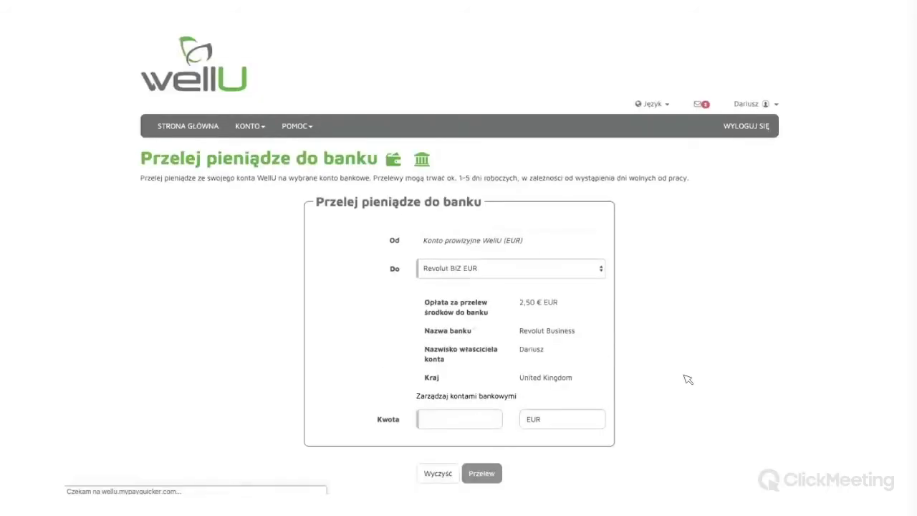
click(574, 274)
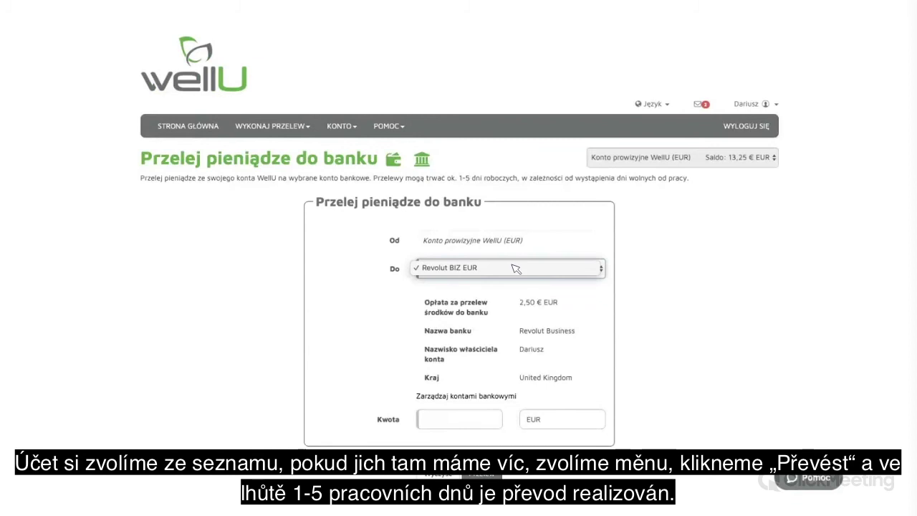
click(470, 268)
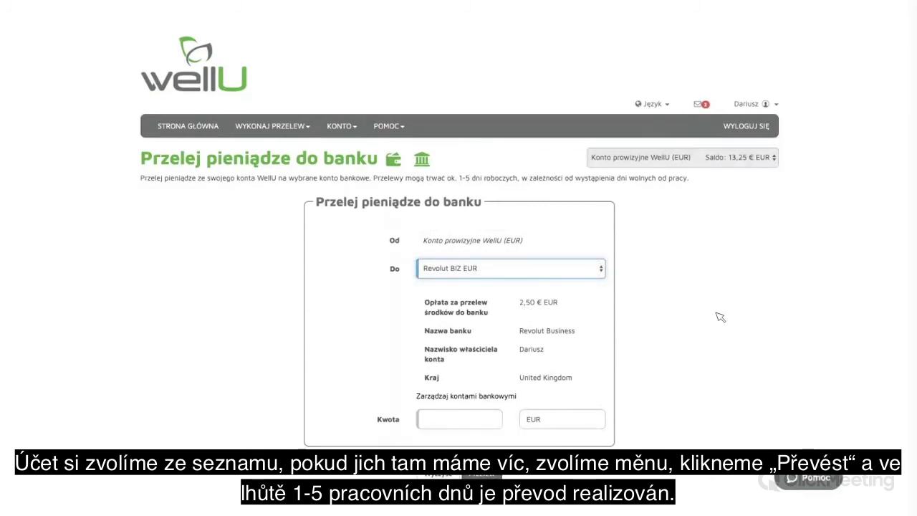
click(706, 289)
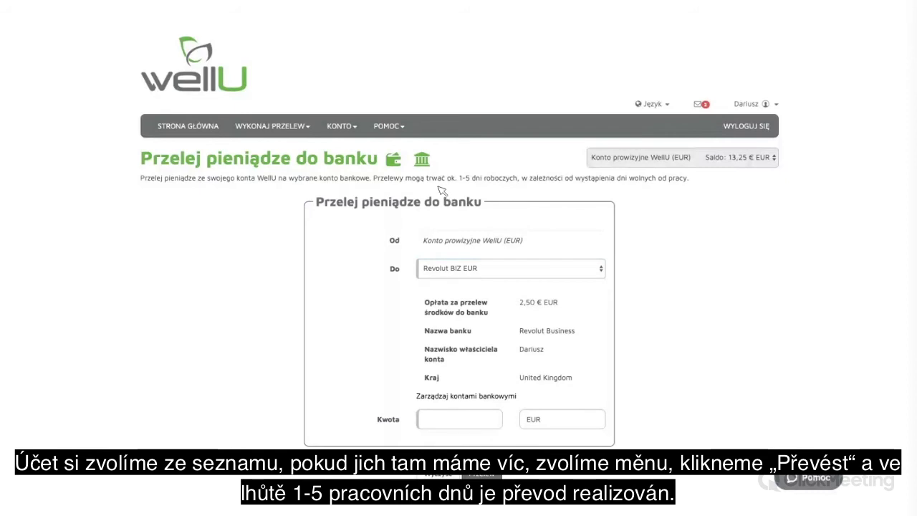
drag(459, 179, 520, 177)
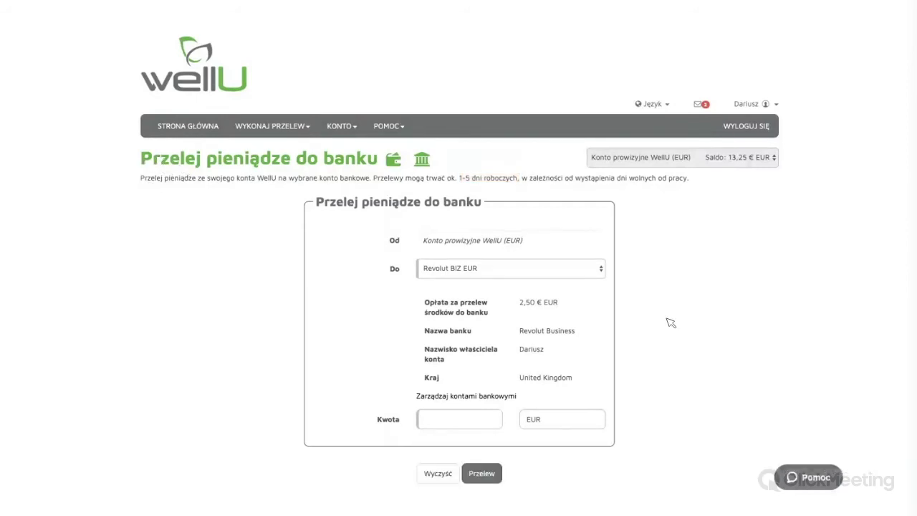
Examine the page footer for the customer service contact and the mobile app download links.
scroll(670, 323, down, 5)
scroll(671, 323, up, 5)
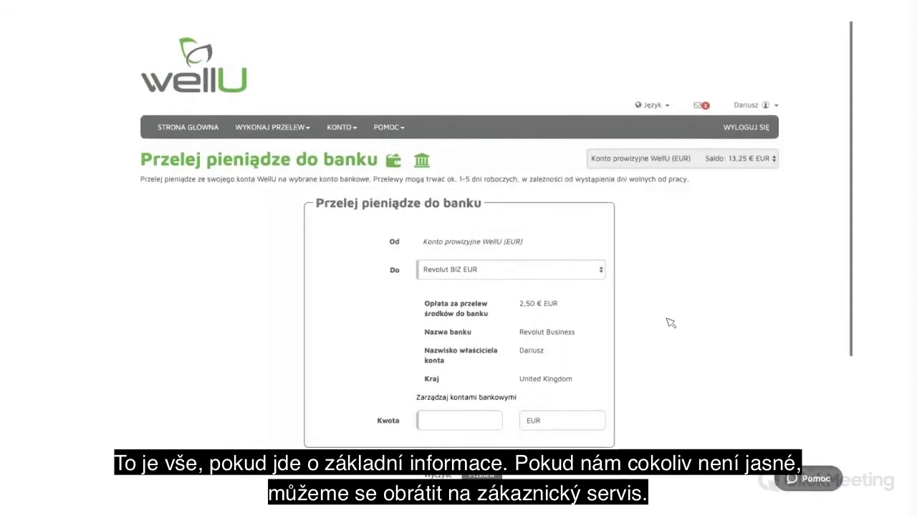
scroll(671, 323, down, 1)
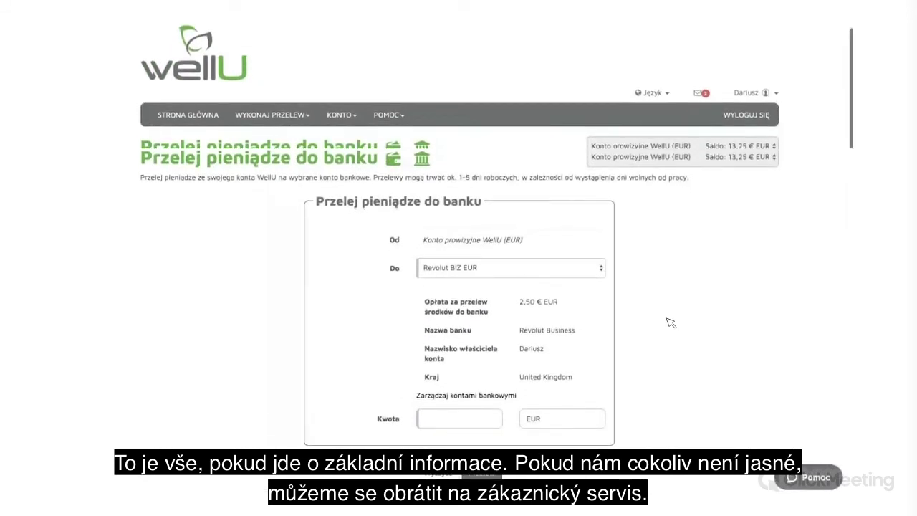
scroll(670, 324, down, 3)
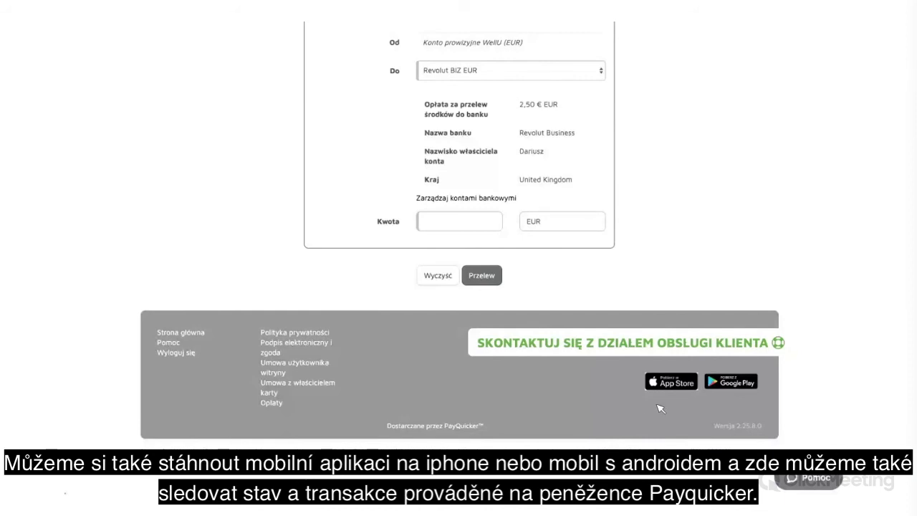
scroll(549, 208, up, 3)
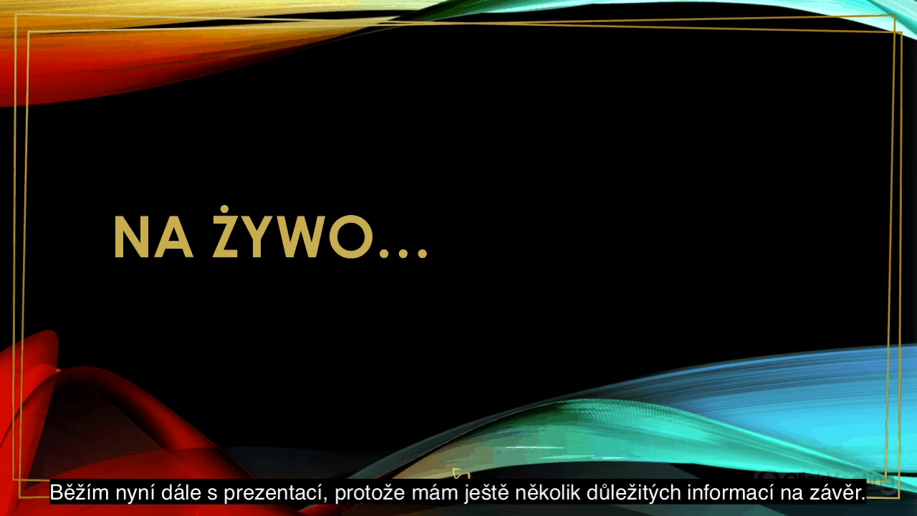
key(Right)
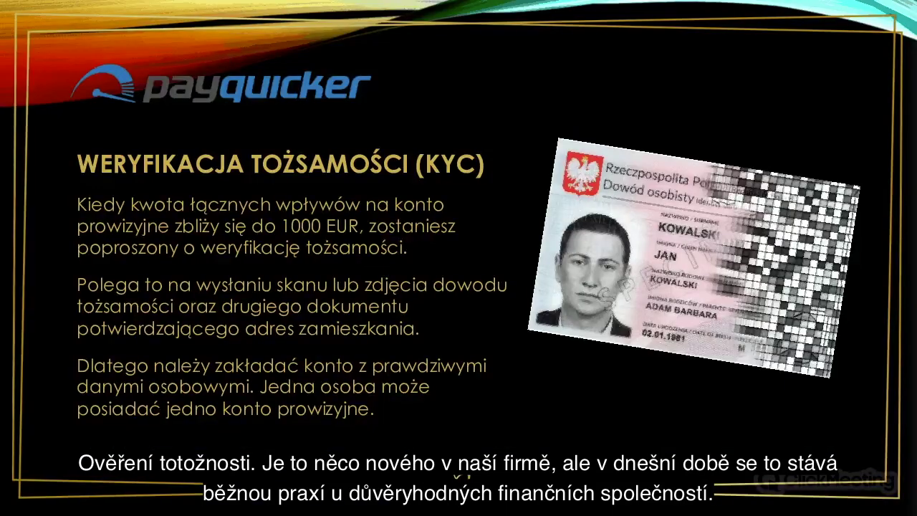